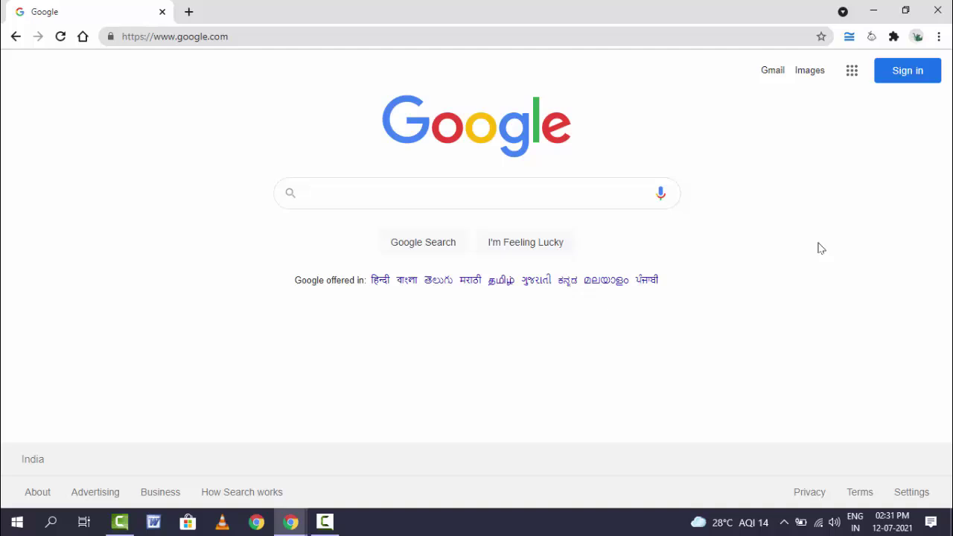
# Step: Check the installed browser version and update status on the About Google Chrome page, and close that page
pyautogui.click(939, 37)
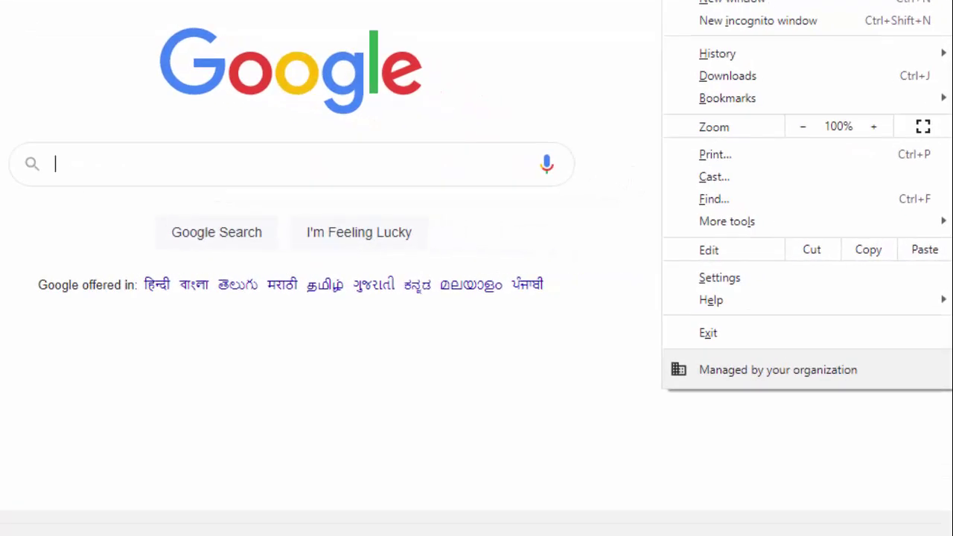
pyautogui.moveTo(804, 305)
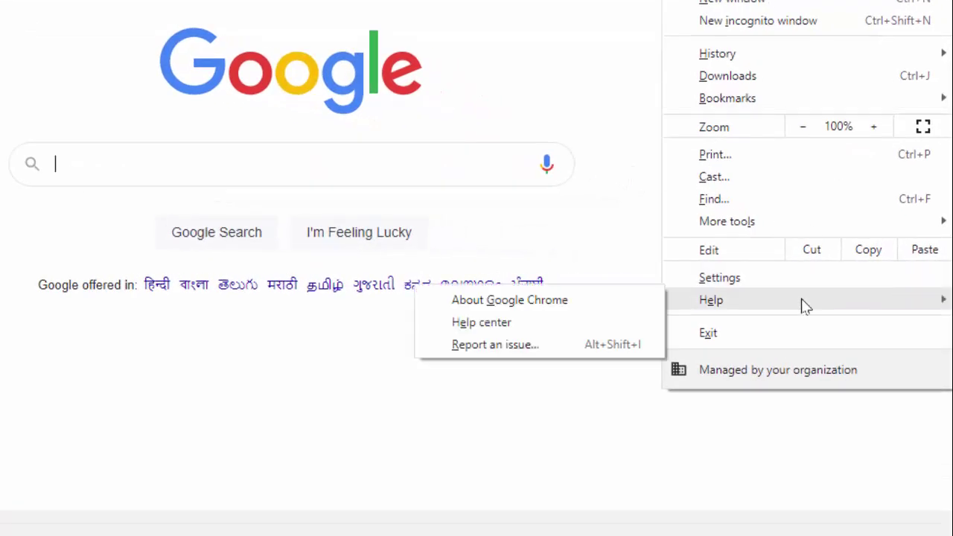
pyautogui.click(586, 315)
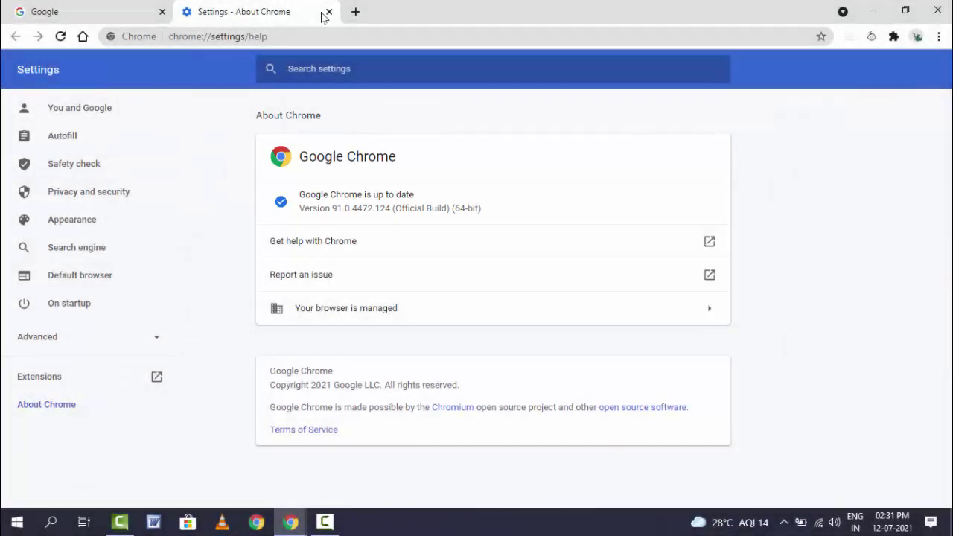
pyautogui.click(328, 13)
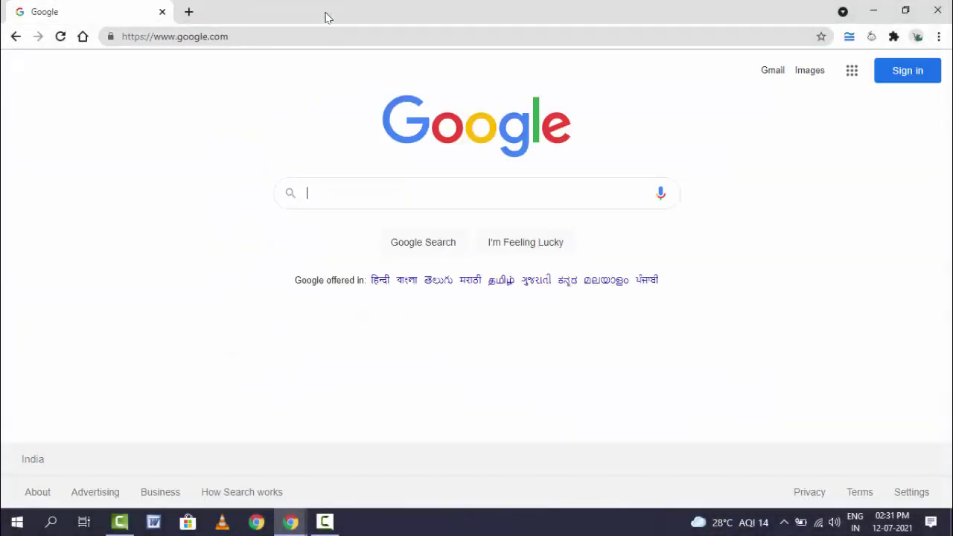
# Step: In Chrome's advanced System settings, turn off "Continue running background apps when Google Chrome is closed"
pyautogui.click(940, 39)
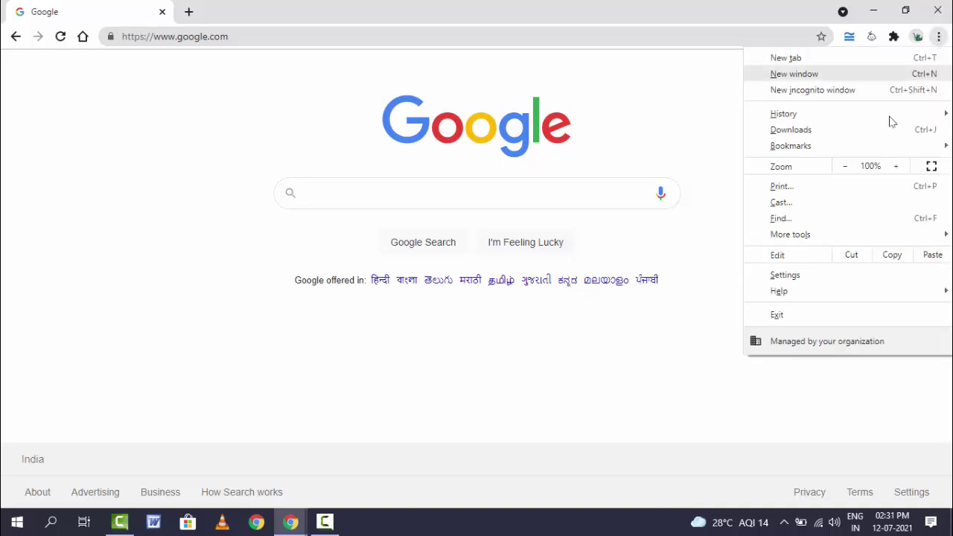
pyautogui.click(839, 283)
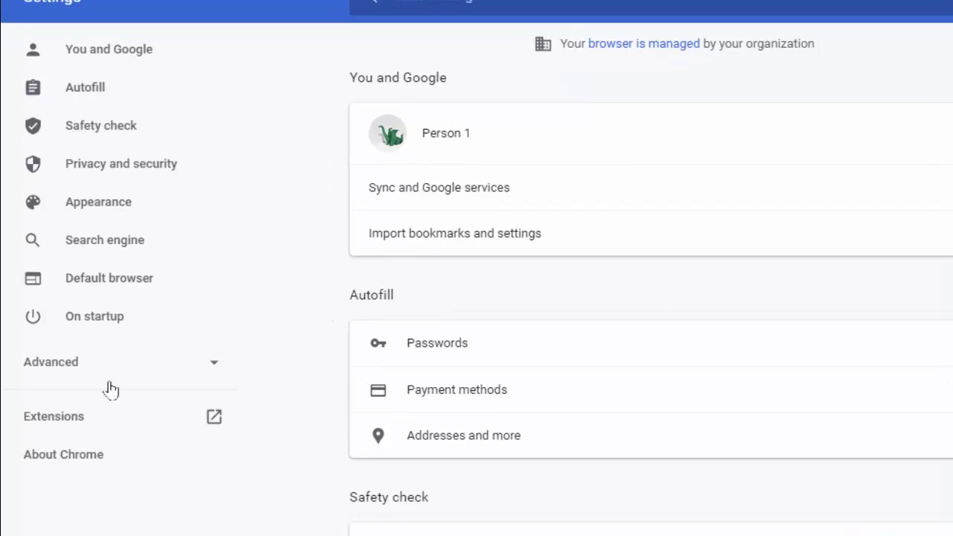
pyautogui.click(93, 367)
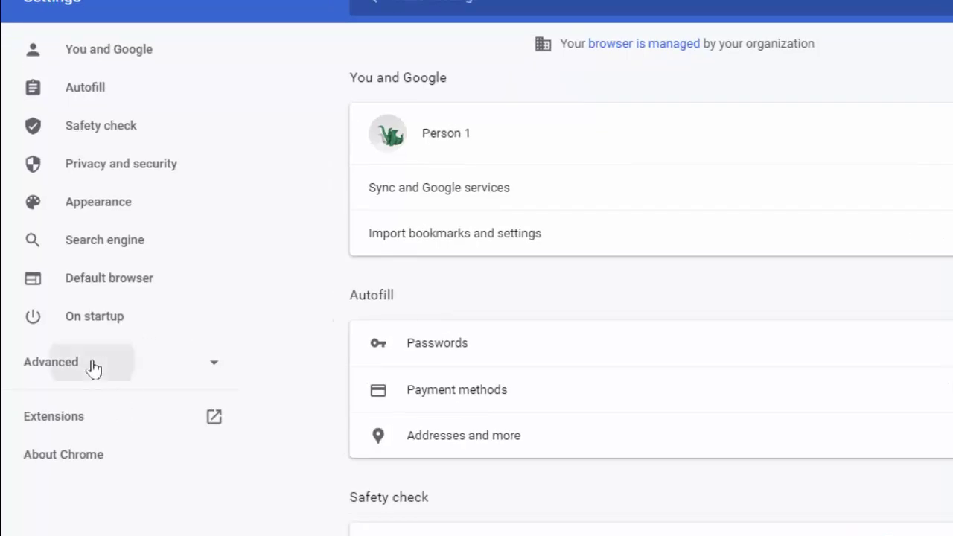
pyautogui.scroll(-1, 126, 438)
pyautogui.scroll(-1, 127, 438)
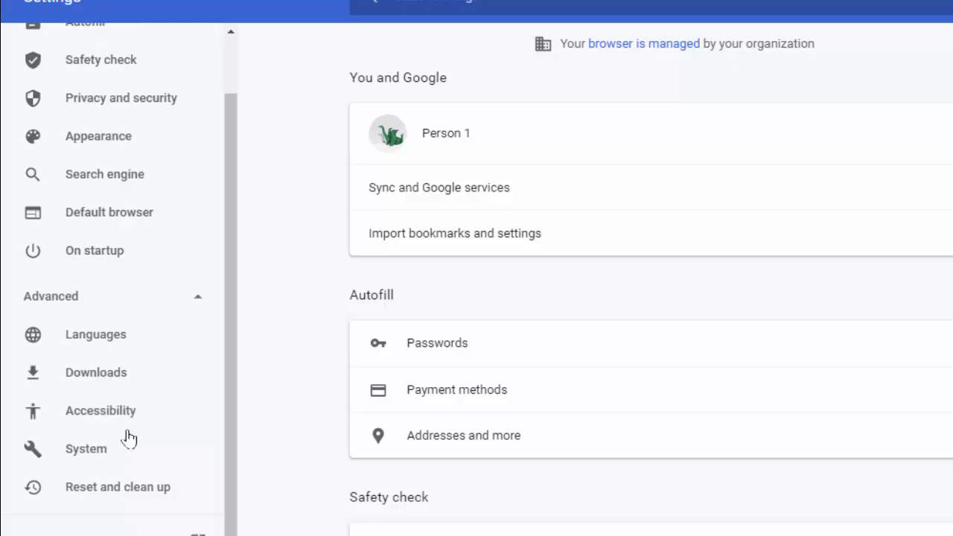
pyautogui.click(86, 441)
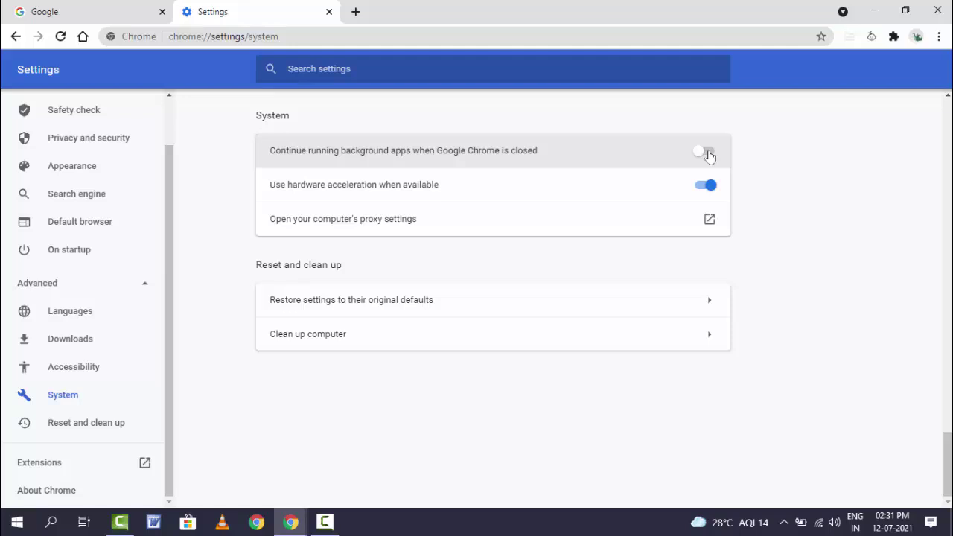
pyautogui.click(707, 153)
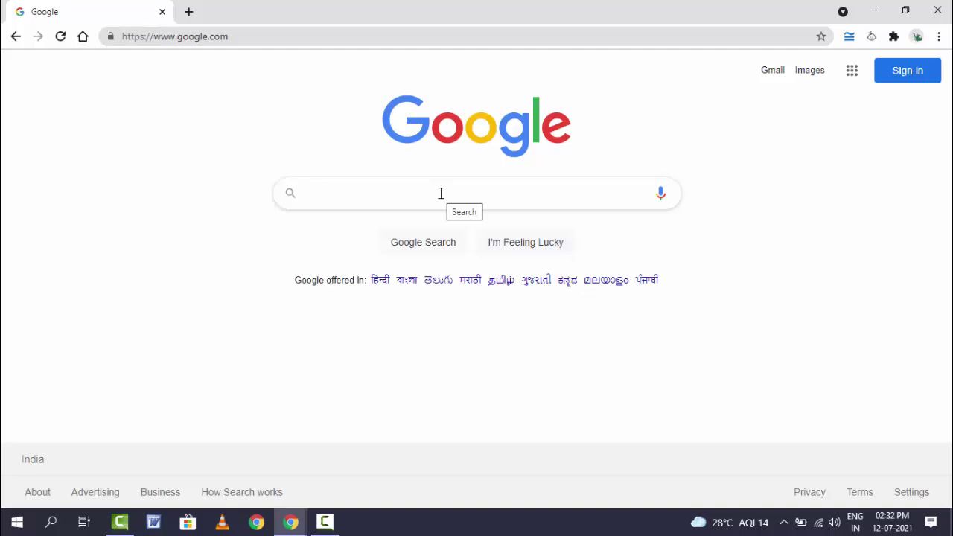
# Step: Switch to File Explorer, go to the user profile's AppData folder on drive C and check the Hidden items display option
pyautogui.press('super+e')
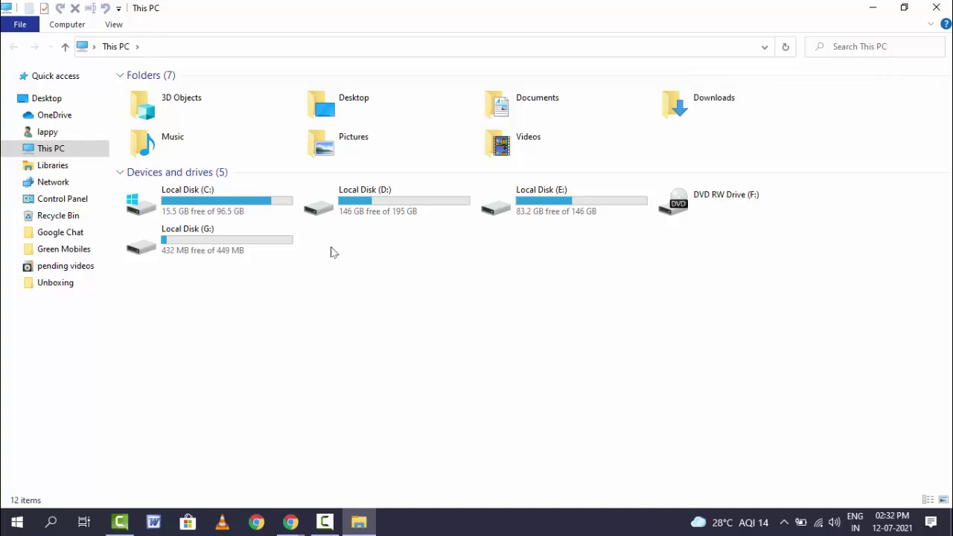
pyautogui.doubleClick(228, 206)
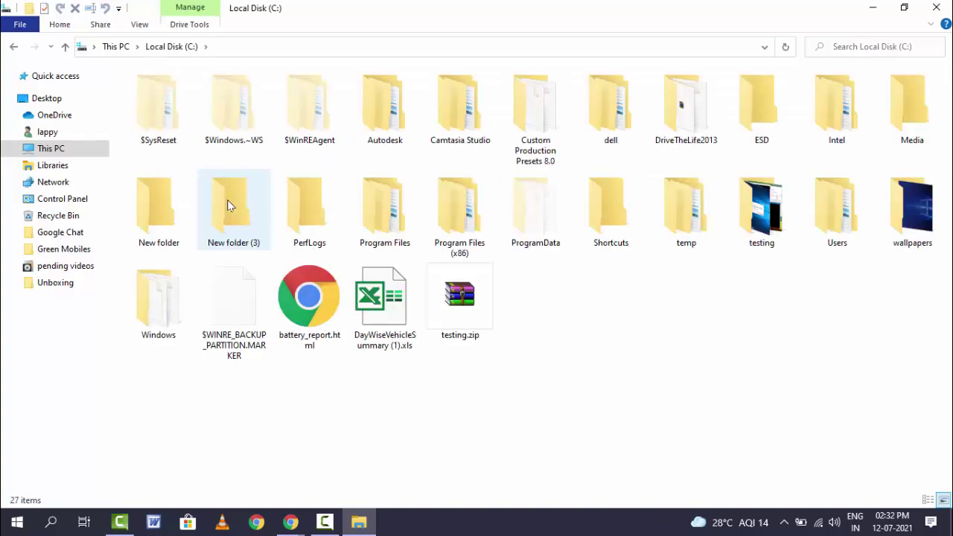
pyautogui.doubleClick(832, 244)
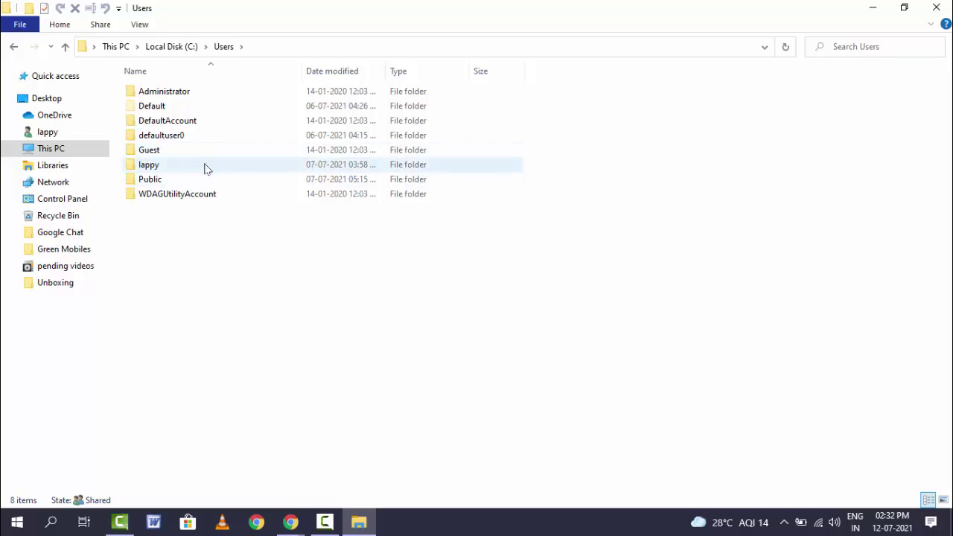
pyautogui.doubleClick(206, 170)
pyautogui.click(207, 168)
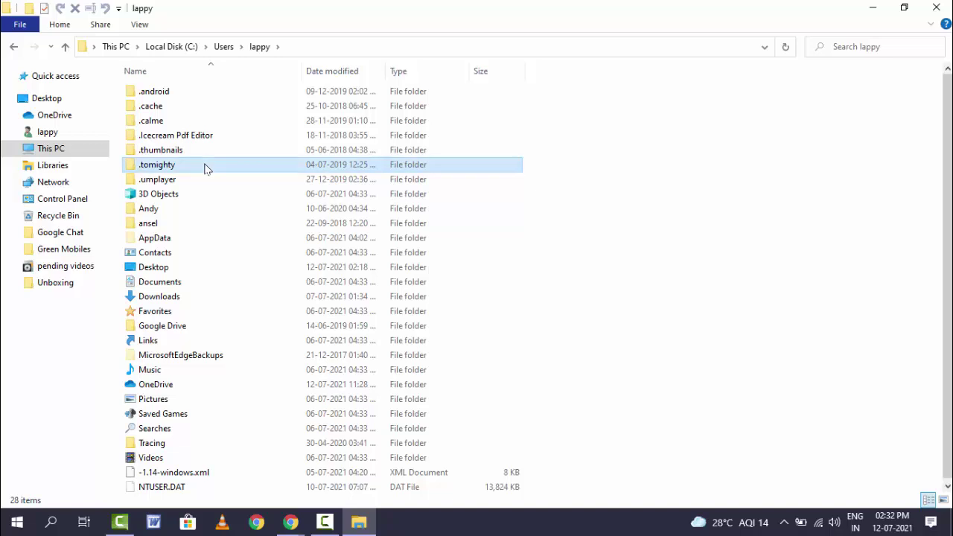
pyautogui.doubleClick(178, 240)
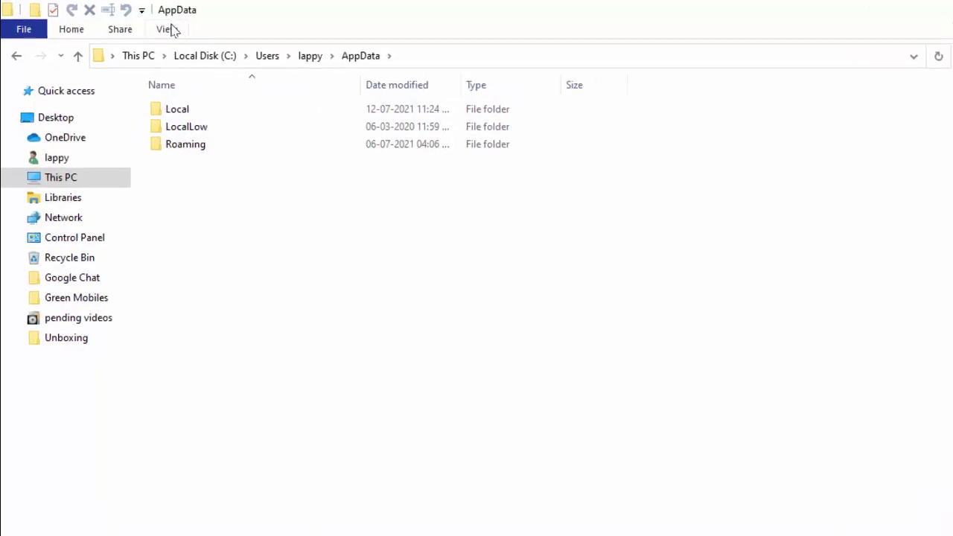
pyautogui.click(169, 30)
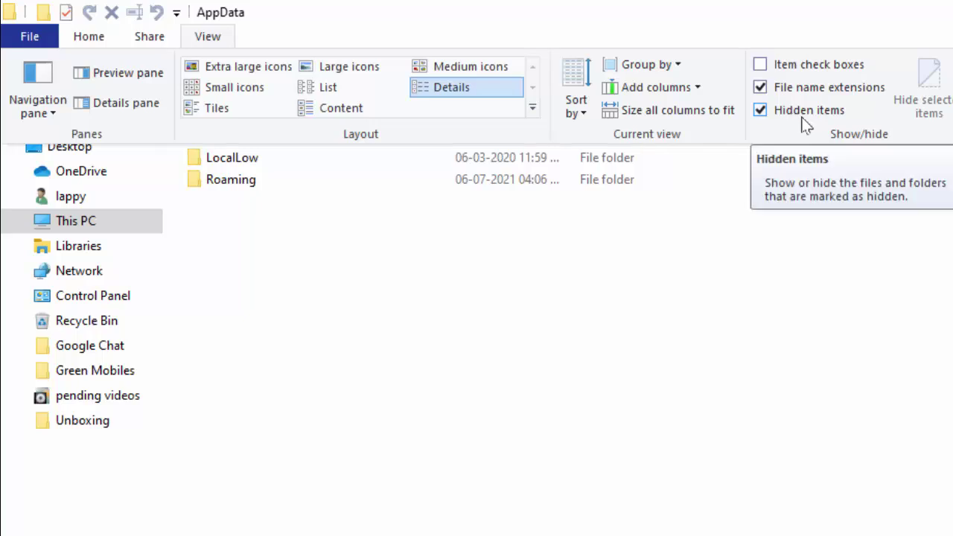
pyautogui.click(681, 336)
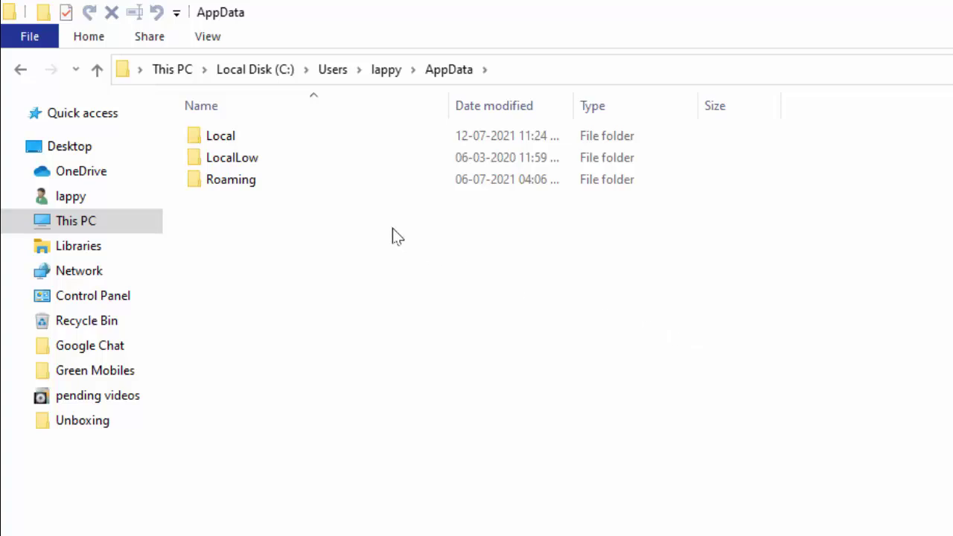
# Step: From AppData, go to Chrome's user data folder at Local\Google\Chrome\User Data
pyautogui.doubleClick(272, 146)
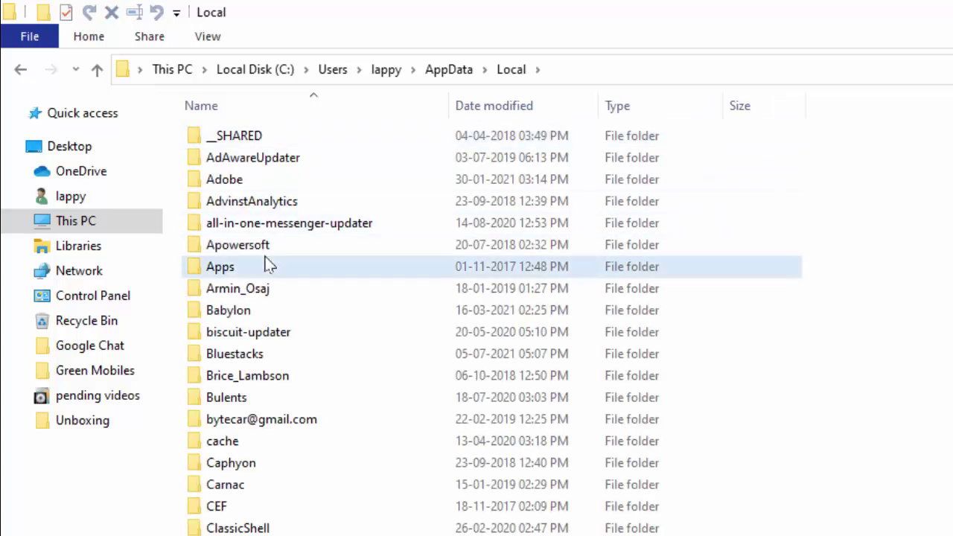
pyautogui.click(269, 266)
pyautogui.scroll(-20, 269, 266)
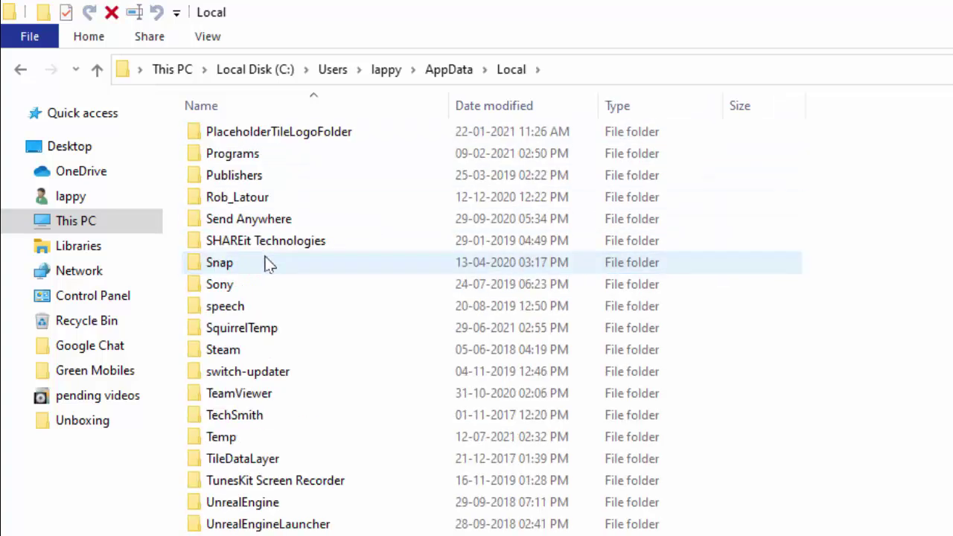
pyautogui.press('g')
pyautogui.press('Return')
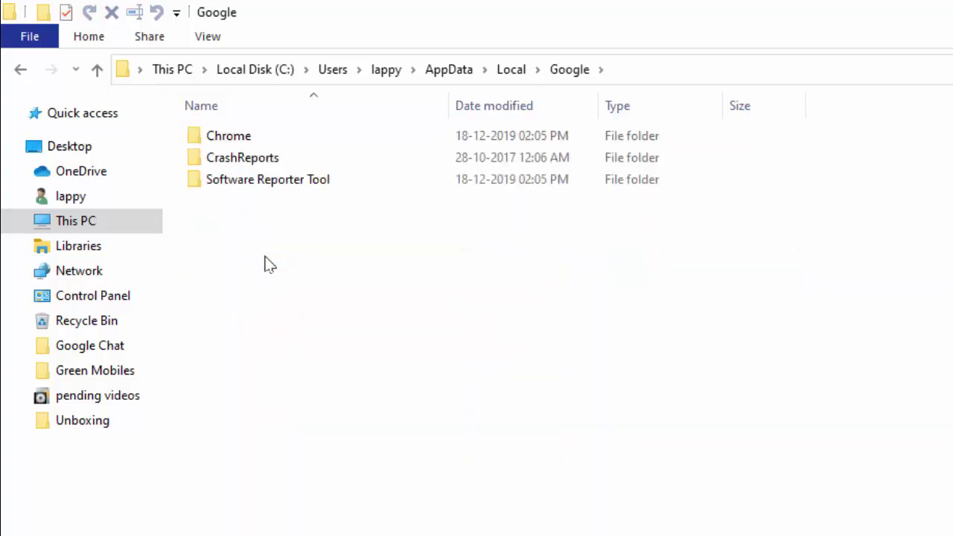
pyautogui.press('Down')
pyautogui.press('Up')
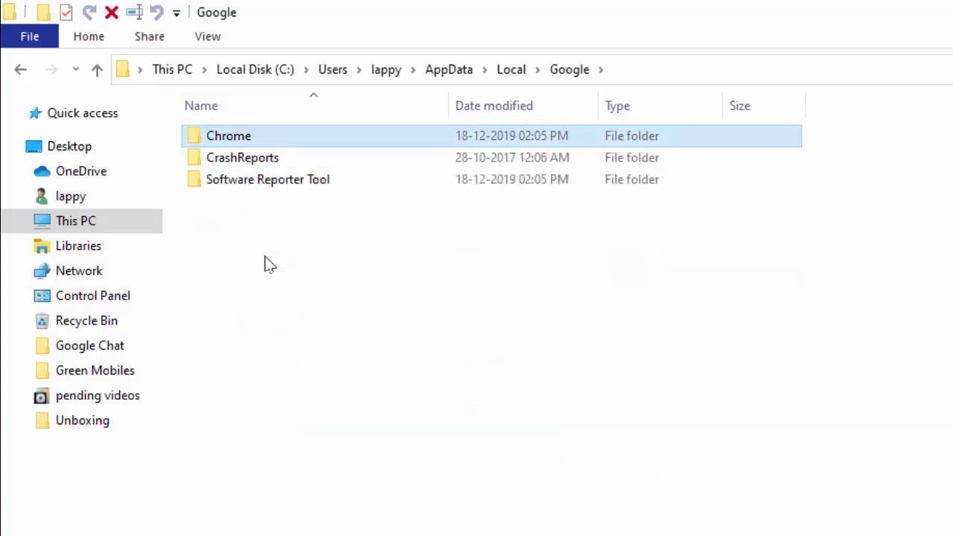
pyautogui.press('Return')
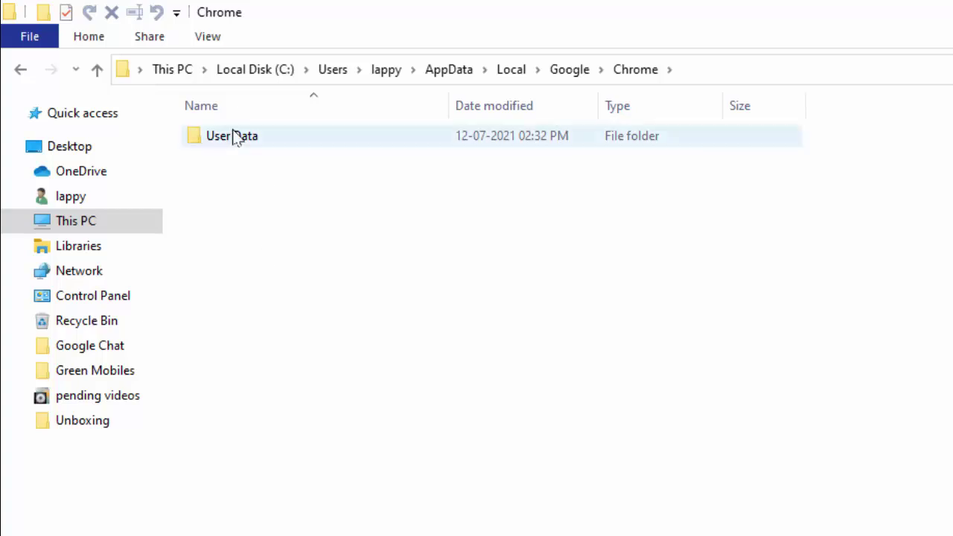
pyautogui.doubleClick(266, 140)
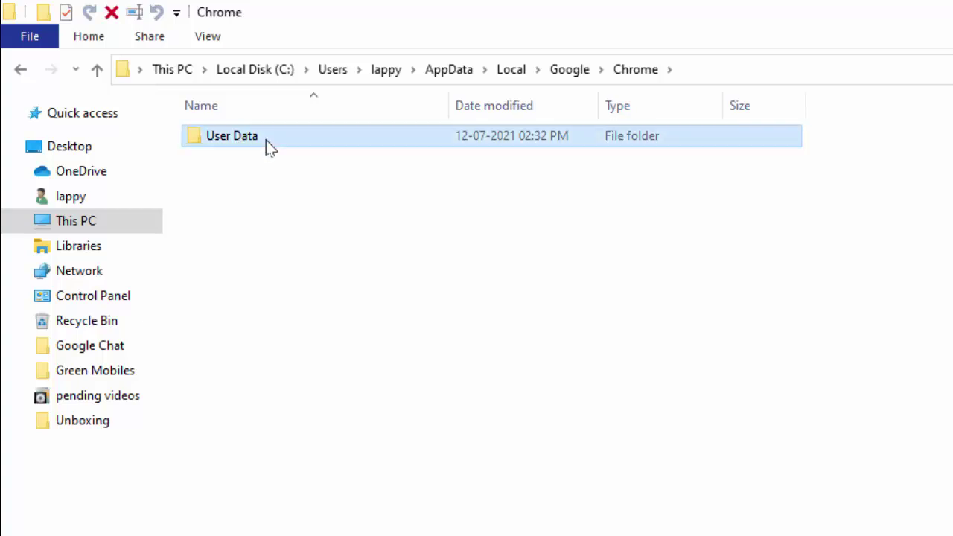
# Step: Open the Default folder's name for editing in User Data, cancel the rename and close File Explorer
pyautogui.click(266, 295)
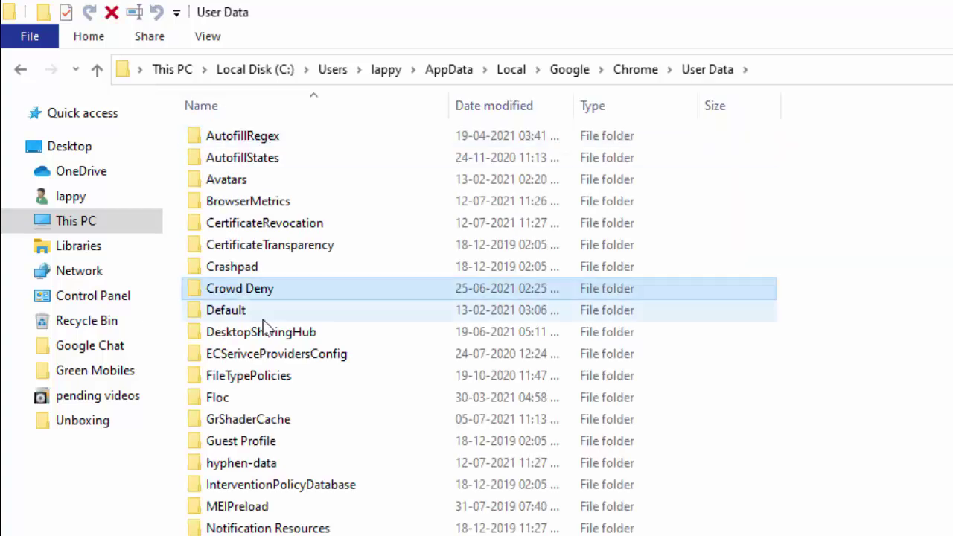
pyautogui.click(248, 317)
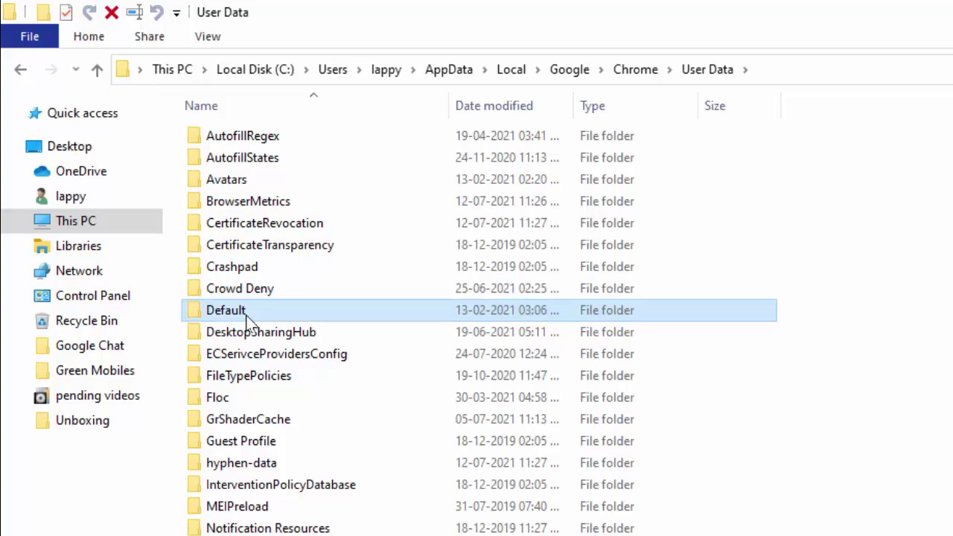
pyautogui.rightClick(248, 317)
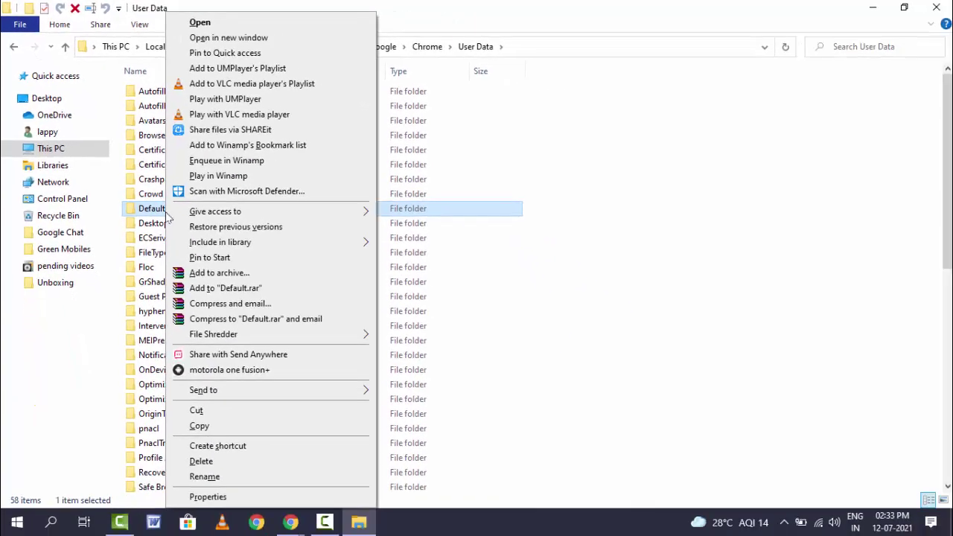
pyautogui.click(266, 478)
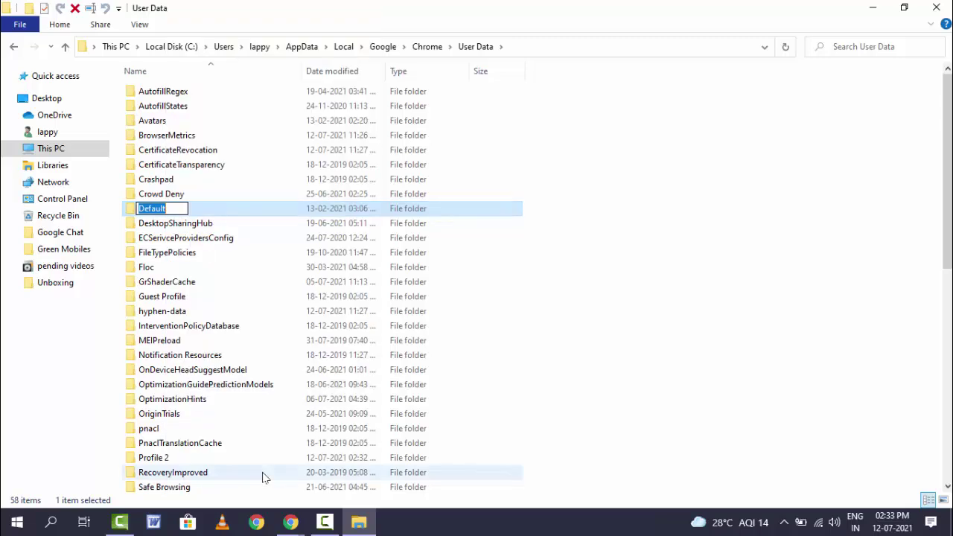
pyautogui.press('Escape')
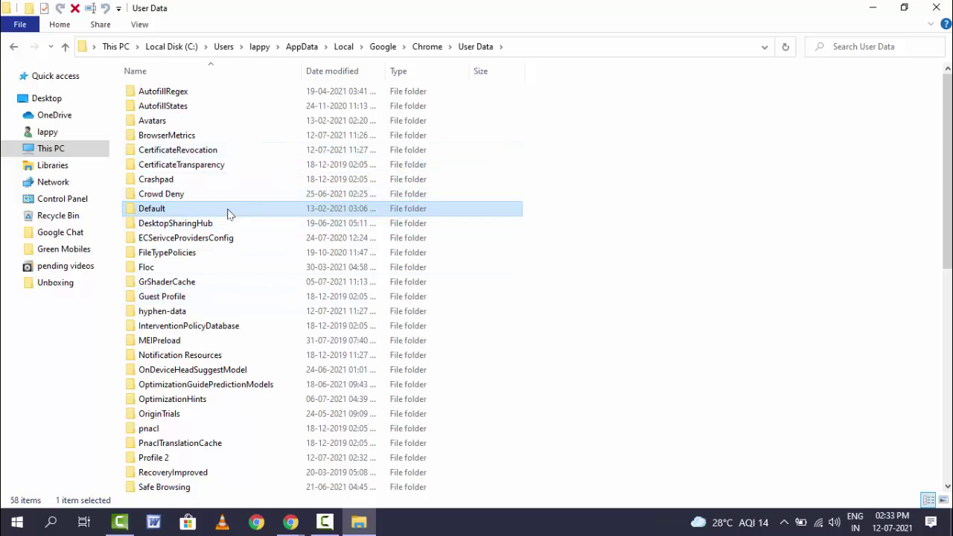
pyautogui.moveTo(229, 214)
pyautogui.click(937, 7)
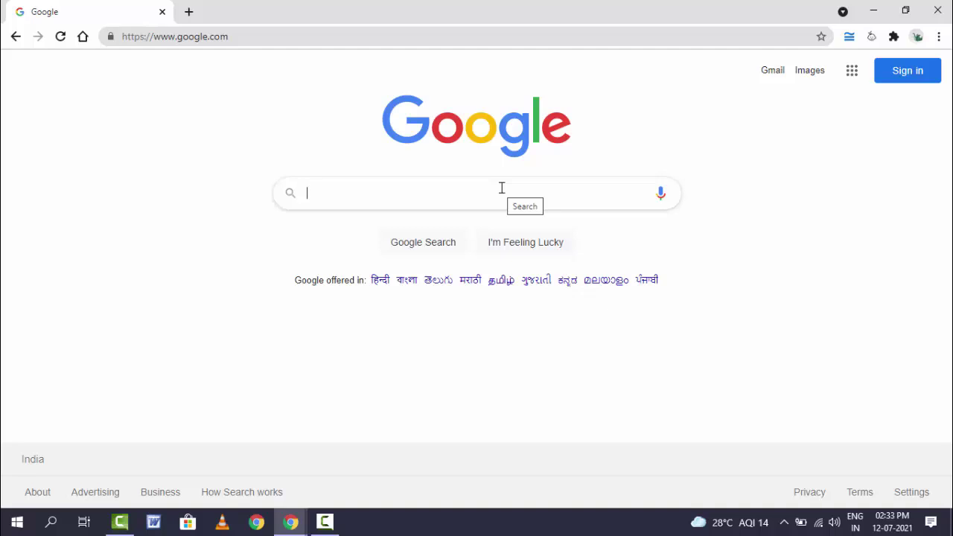
# Step: Locate the option to restore settings to their original defaults in Chrome's advanced settings, and close the settings
pyautogui.click(939, 37)
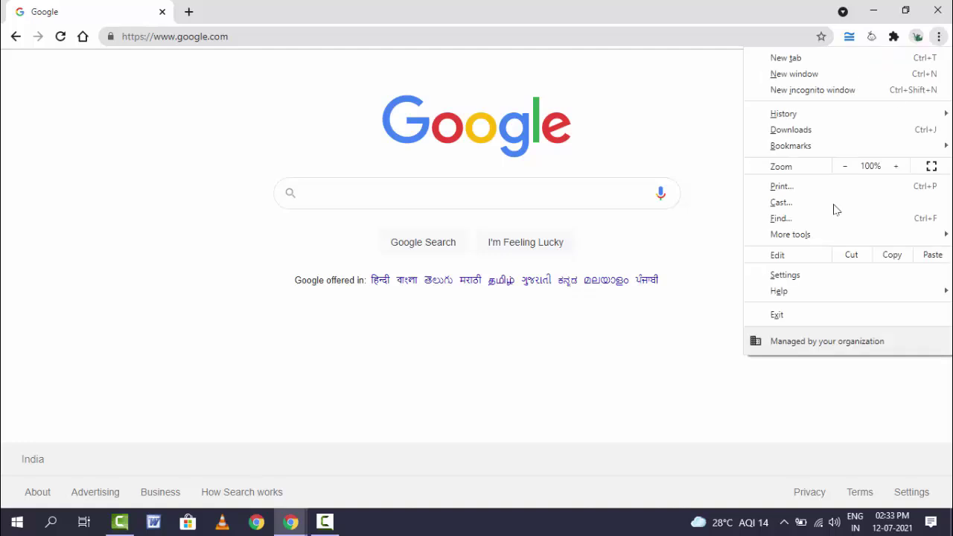
pyautogui.click(785, 276)
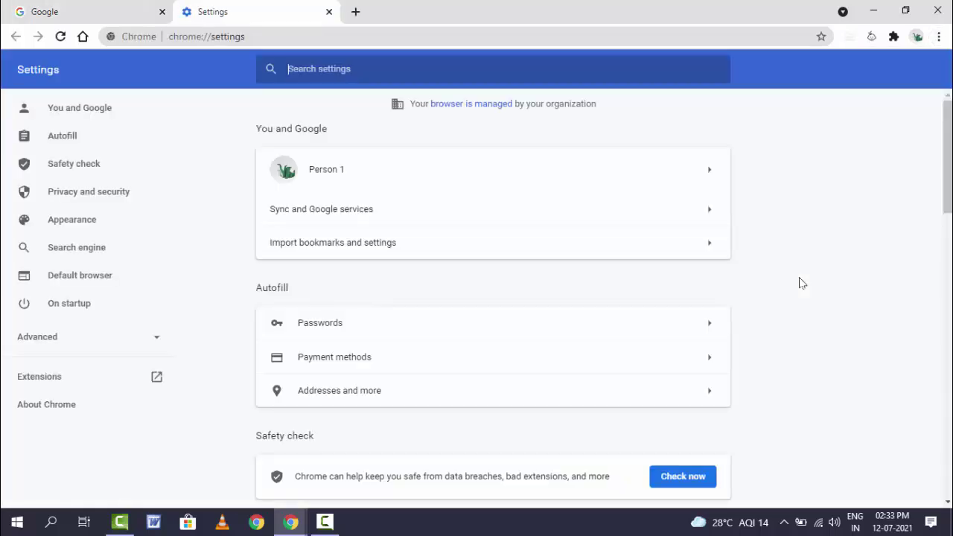
pyautogui.click(51, 339)
pyautogui.scroll(-10, 489, 453)
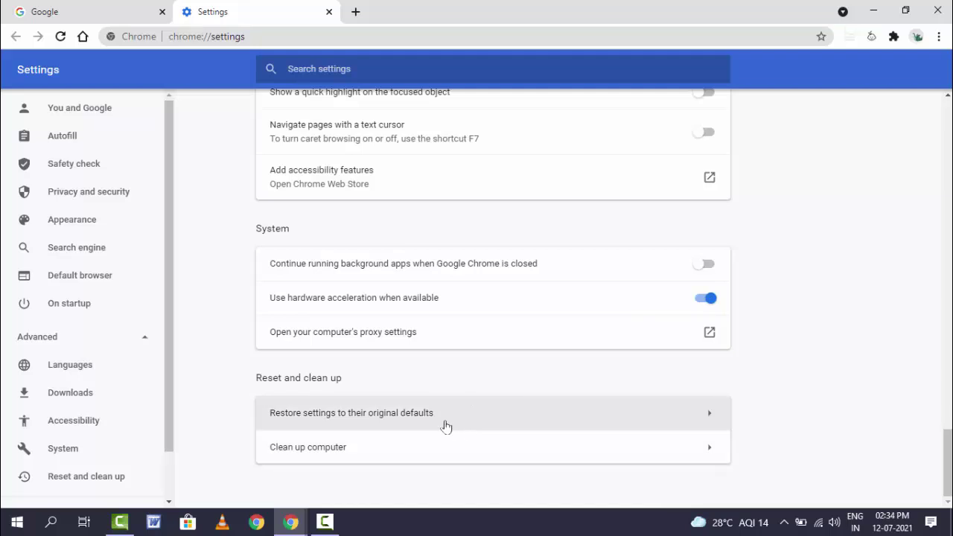
pyautogui.click(329, 11)
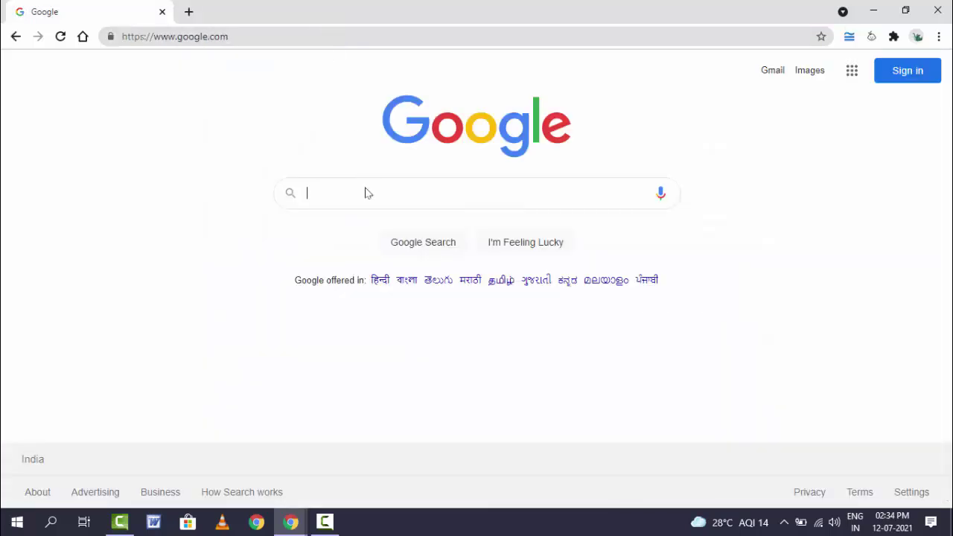